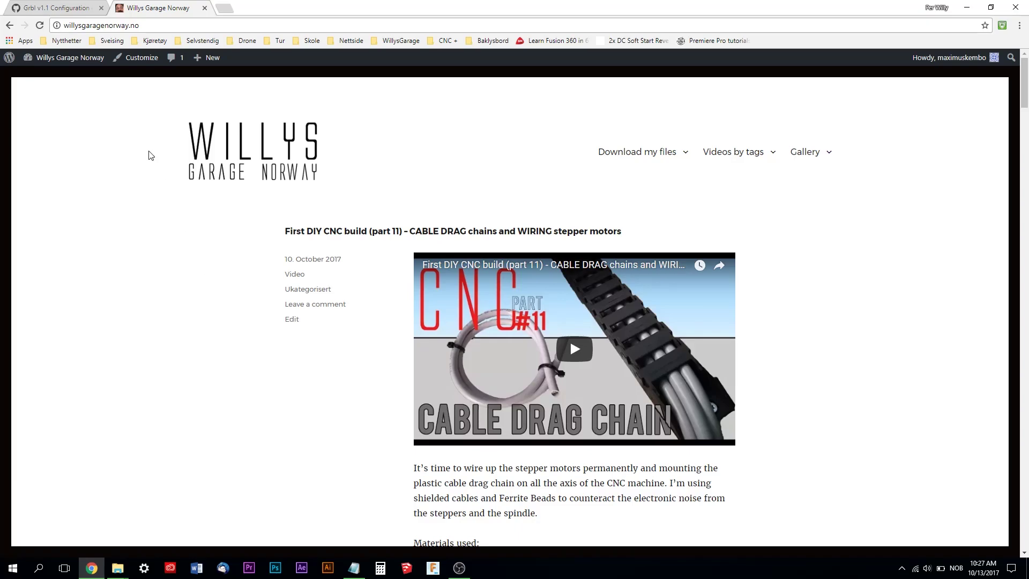
# Minimize the web browser and the Denne PCen window to leave the CNC folder open on the desktop
pyautogui.click(966, 9)
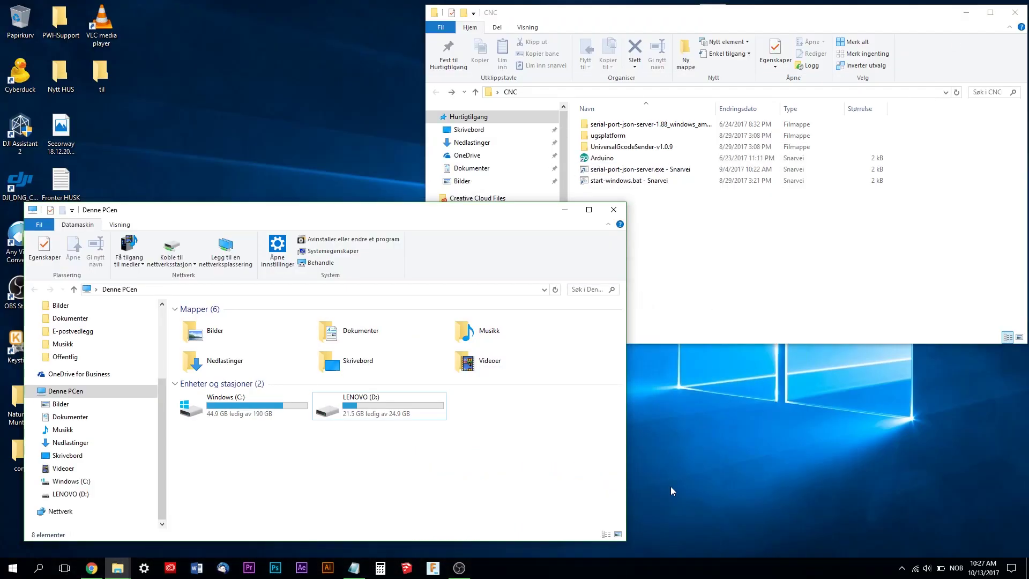
pyautogui.click(565, 210)
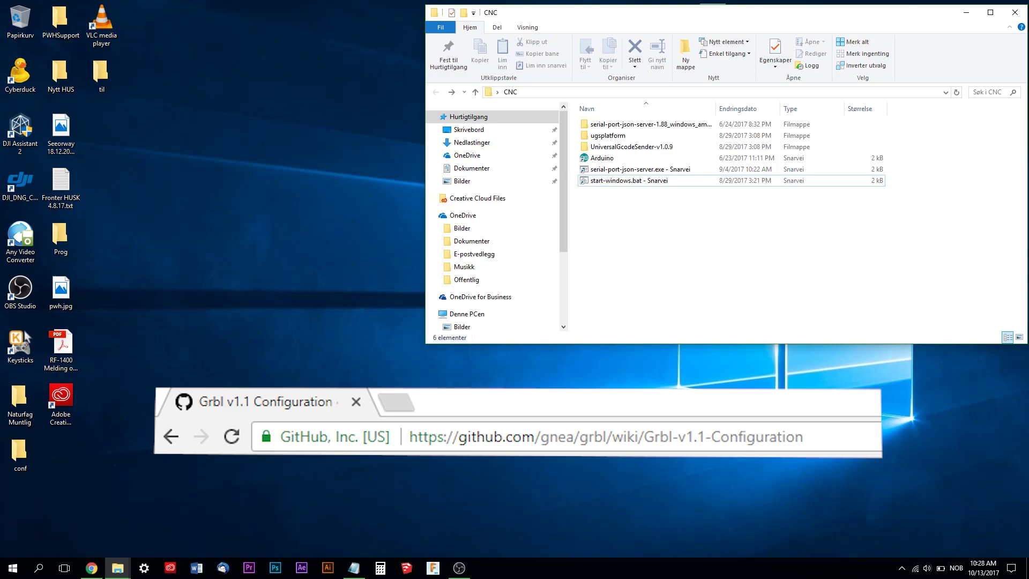
# Switch to Chrome and look through the Grbl v1.1 Configuration wiki page on GitHub, then minimize the browser
pyautogui.click(91, 568)
pyautogui.click(56, 7)
pyautogui.scroll(10, 368, 249)
pyautogui.scroll(-2, 364, 253)
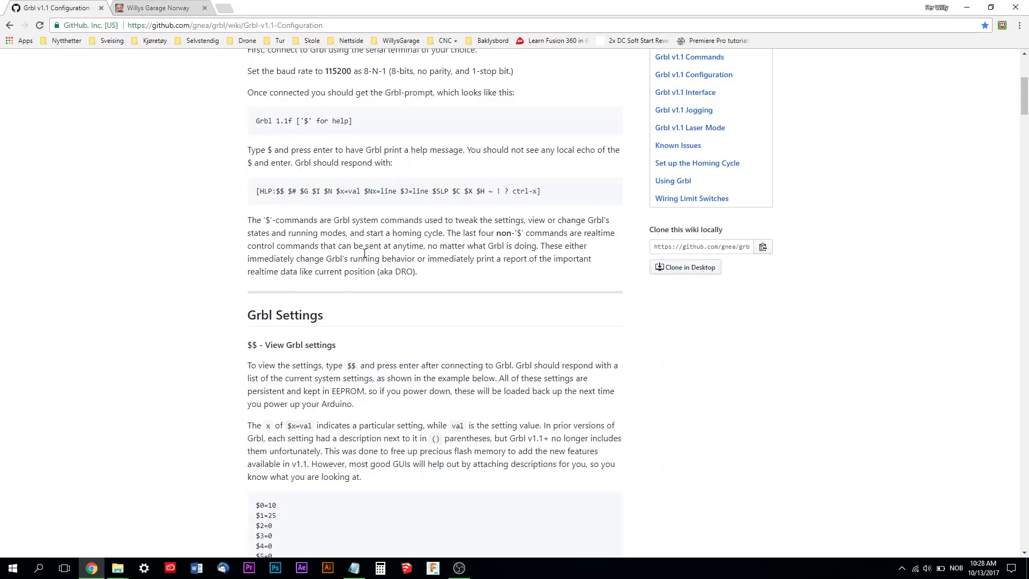
pyautogui.scroll(-19, 365, 253)
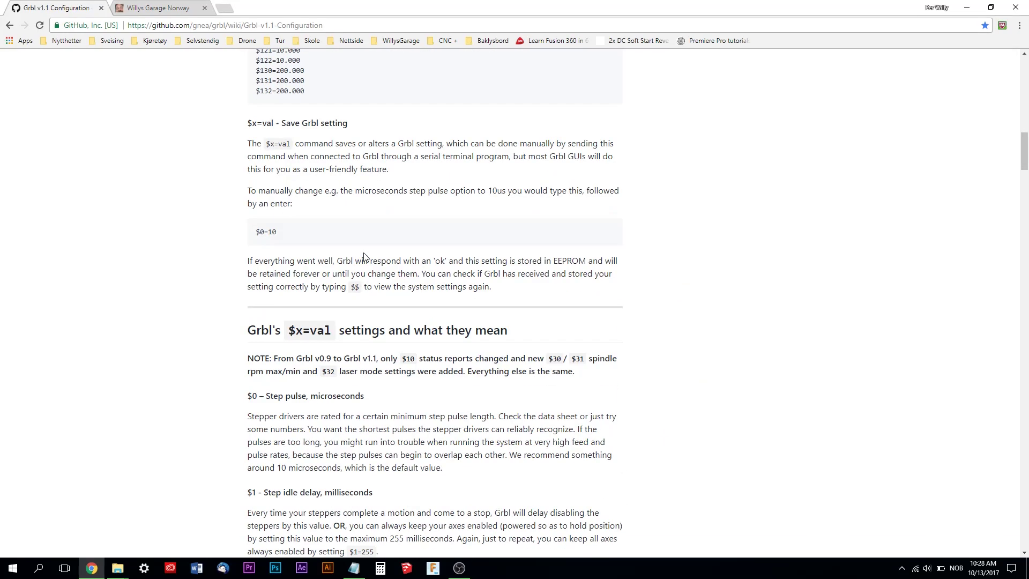
pyautogui.scroll(19, 364, 253)
pyautogui.click(967, 8)
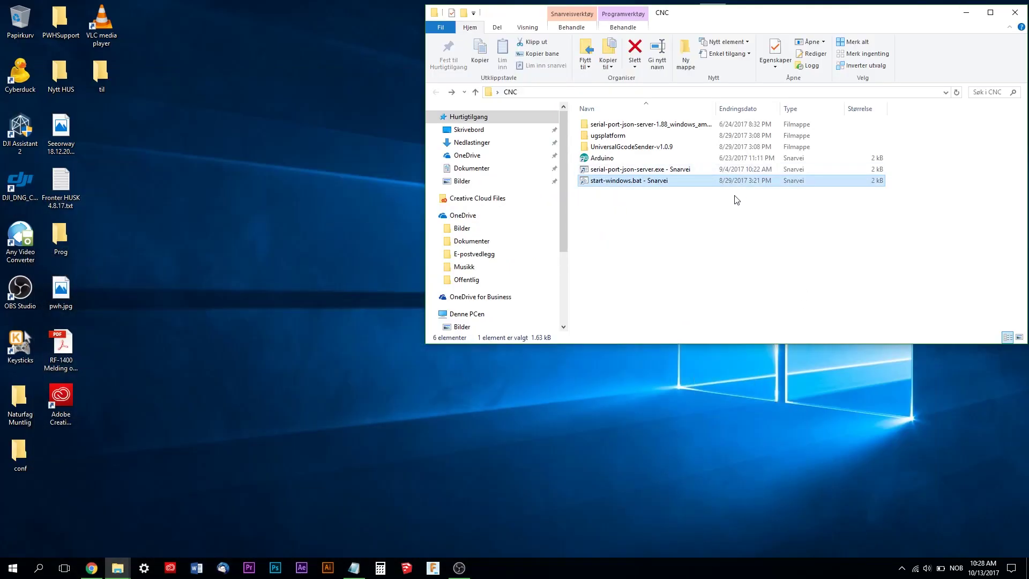
# Launch Universal Gcode Sender from the start-windows.bat shortcut and open the GRBL connection on COM3 at 115200 baud
pyautogui.doubleClick(626, 181)
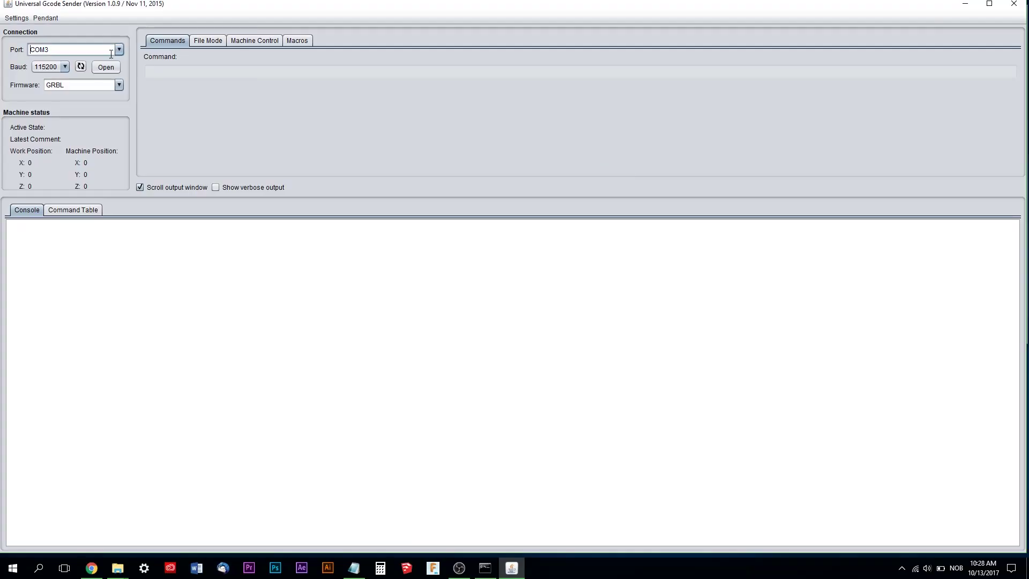
pyautogui.click(105, 68)
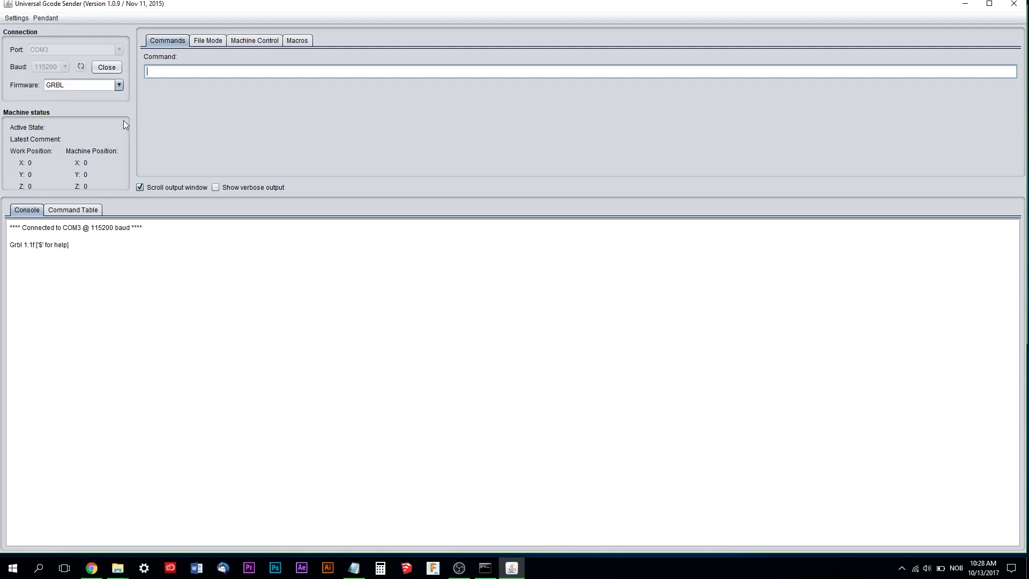
# Jog the machine 100 mm in the negative Y direction and 100 mm back in the positive Y direction
pyautogui.click(255, 40)
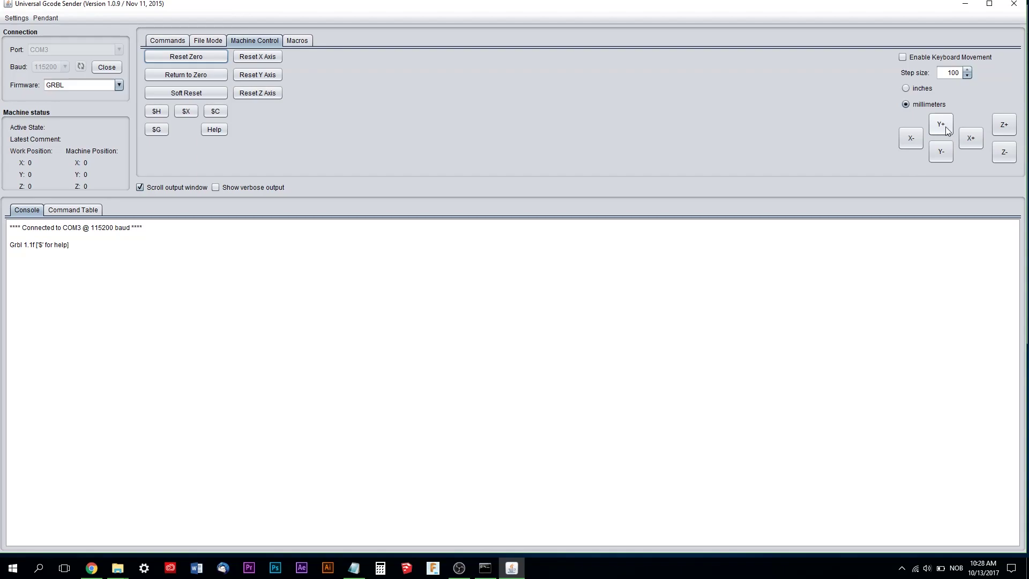
pyautogui.click(944, 154)
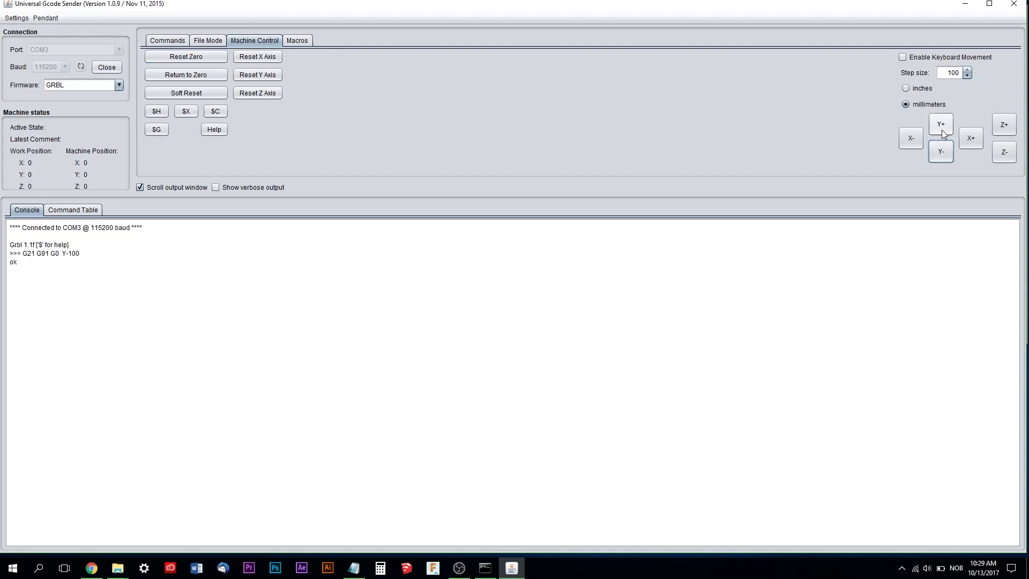
pyautogui.click(942, 130)
# Send the $$ command to list the Grbl settings in the console and look over the list
pyautogui.click(208, 40)
pyautogui.click(167, 40)
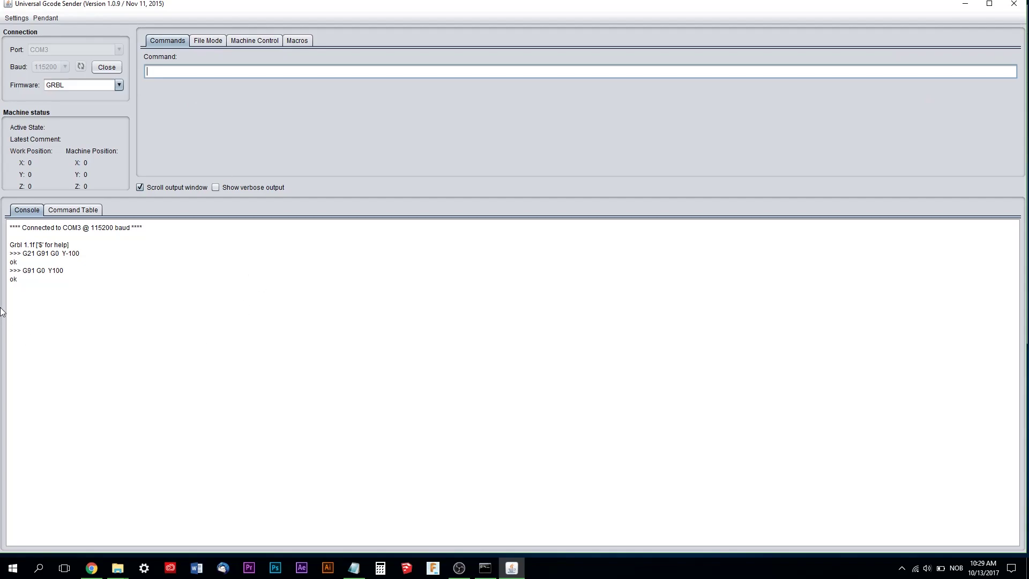
pyautogui.write('$$')
pyautogui.press('Return')
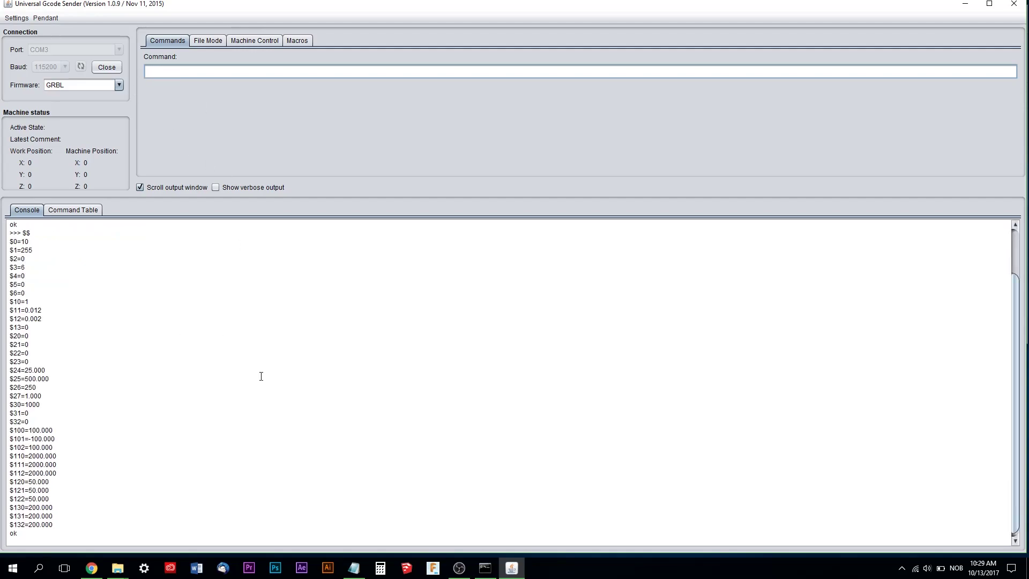
pyautogui.scroll(2, 250, 363)
pyautogui.scroll(-1, 22, 263)
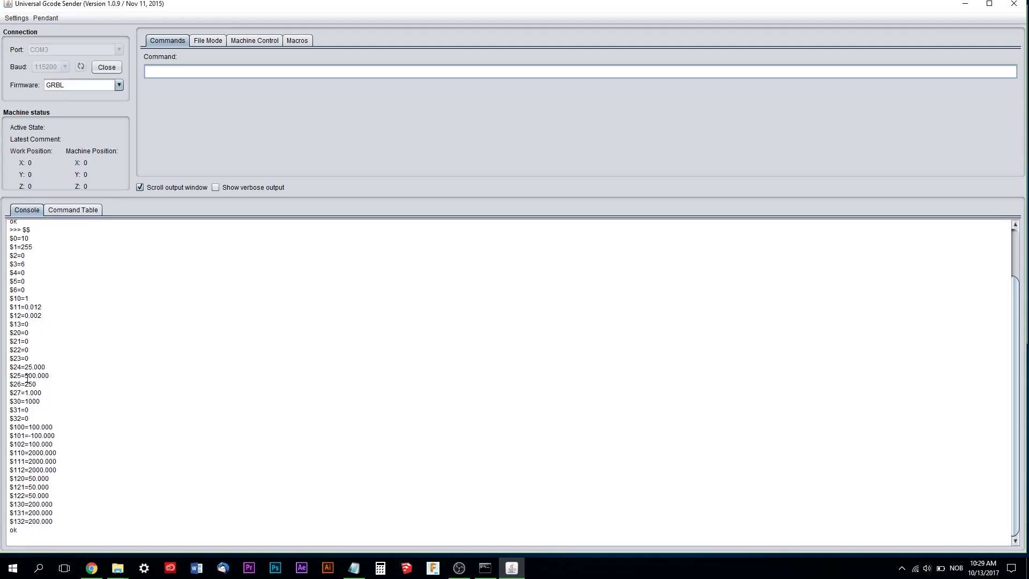
pyautogui.click(43, 273)
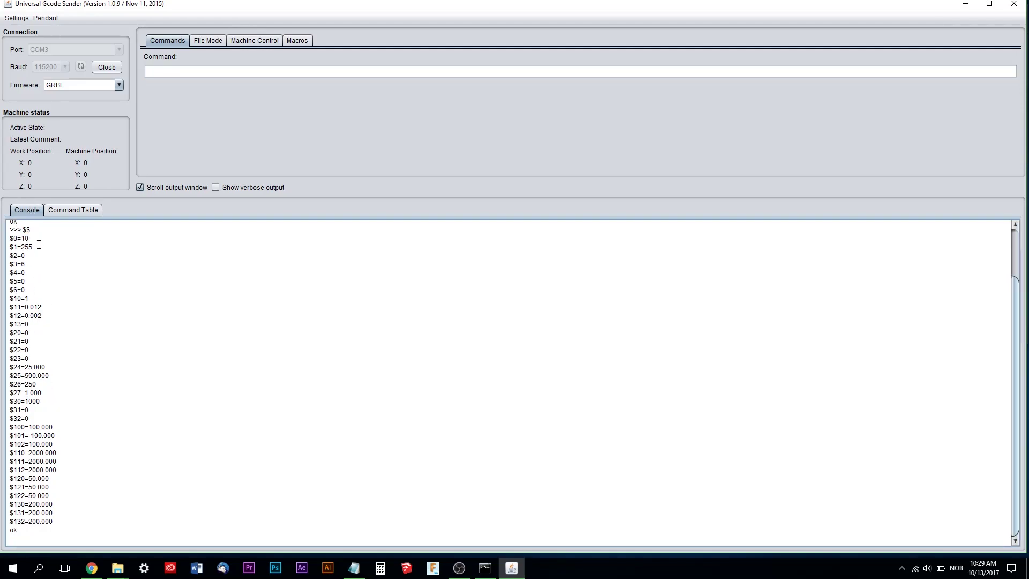
# Copy the $0 setting from the console into the command line, change its value to 30 and send $0=30
pyautogui.moveTo(15, 238)
pyautogui.mouseDown()
pyautogui.moveTo(34, 240)
pyautogui.moveTo(10, 238)
pyautogui.mouseUp()
pyautogui.hotkey('ctrl', 'c')
pyautogui.click(167, 72)
pyautogui.hotkey('ctrl', 'v')
pyautogui.moveTo(145, 71); pyautogui.dragTo(162, 72)
pyautogui.click(189, 71)
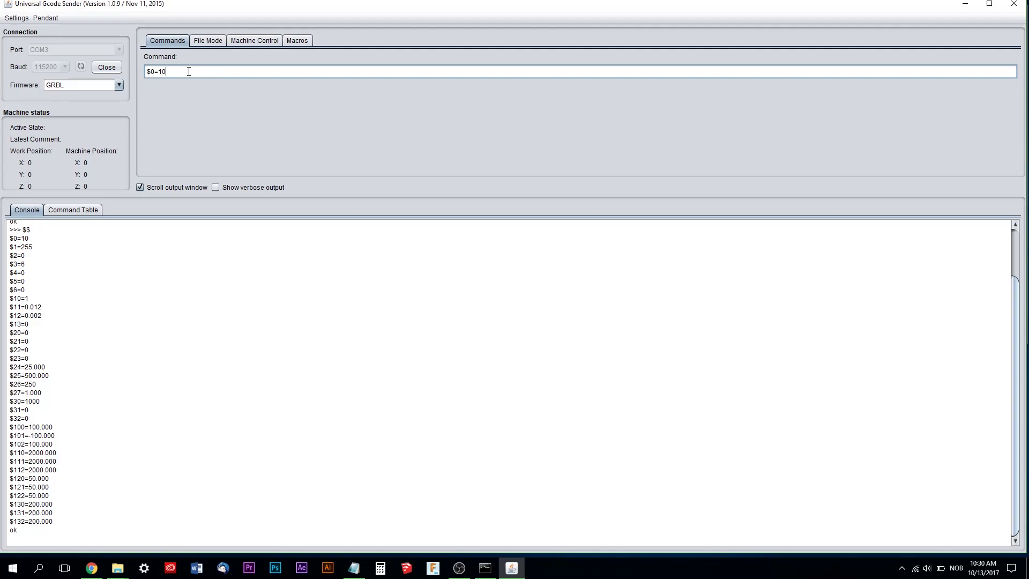
pyautogui.press('BackSpace')
pyautogui.press('BackSpace')
pyautogui.write('30')
pyautogui.press('Return')
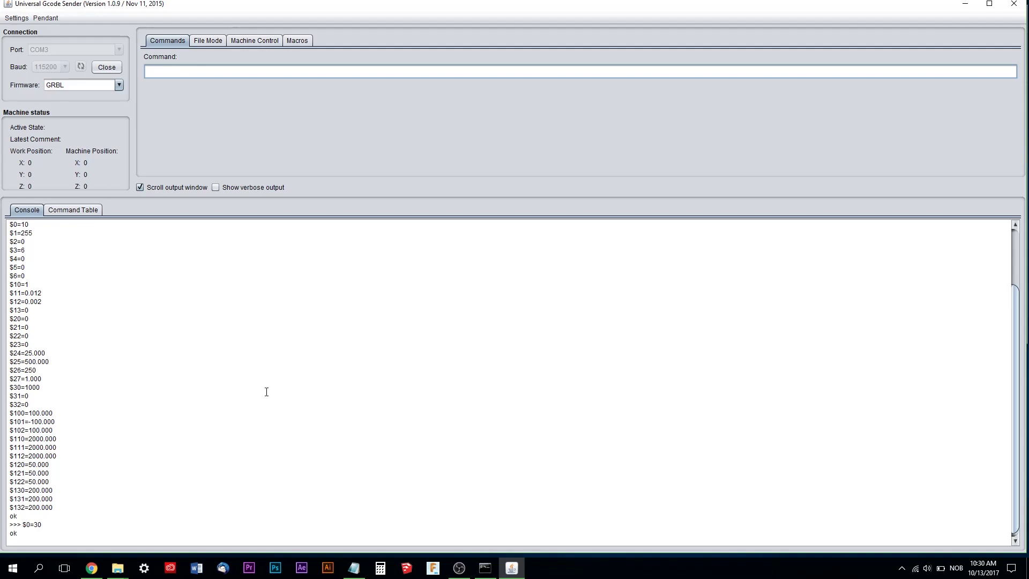
# List the Grbl settings again with $$ and check the $0 line
pyautogui.write('$$')
pyautogui.press('Return')
pyautogui.moveTo(10, 242); pyautogui.dragTo(36, 243)
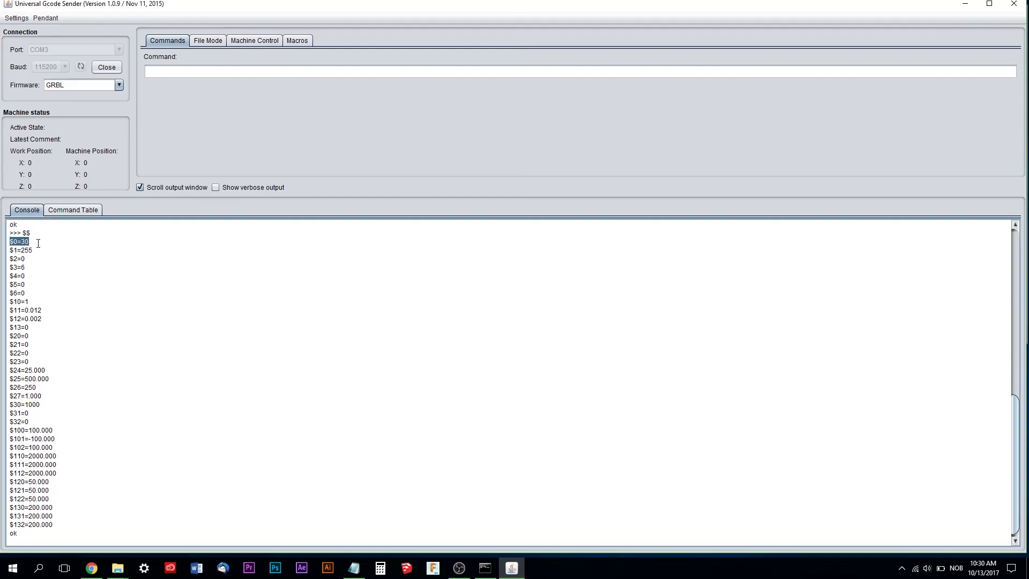
pyautogui.click(105, 295)
# Reuse the $0 line as a command, send it as $0=10 and list the settings again with $$
pyautogui.moveTo(30, 242); pyautogui.dragTo(9, 244)
pyautogui.click(192, 74)
pyautogui.write('$0=30')
pyautogui.press('BackSpace')
pyautogui.press('BackSpace')
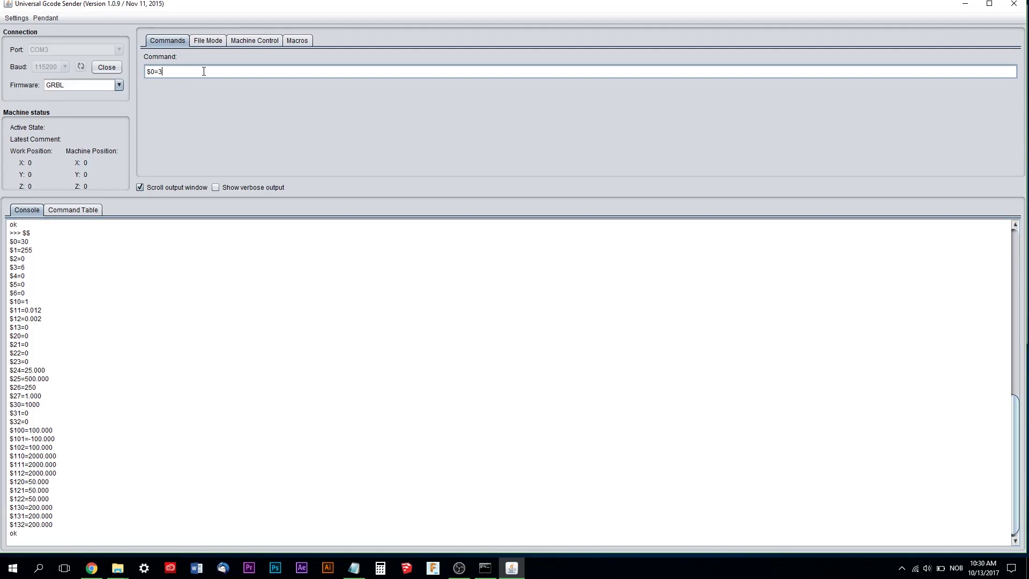
pyautogui.write('10')
pyautogui.press('Return')
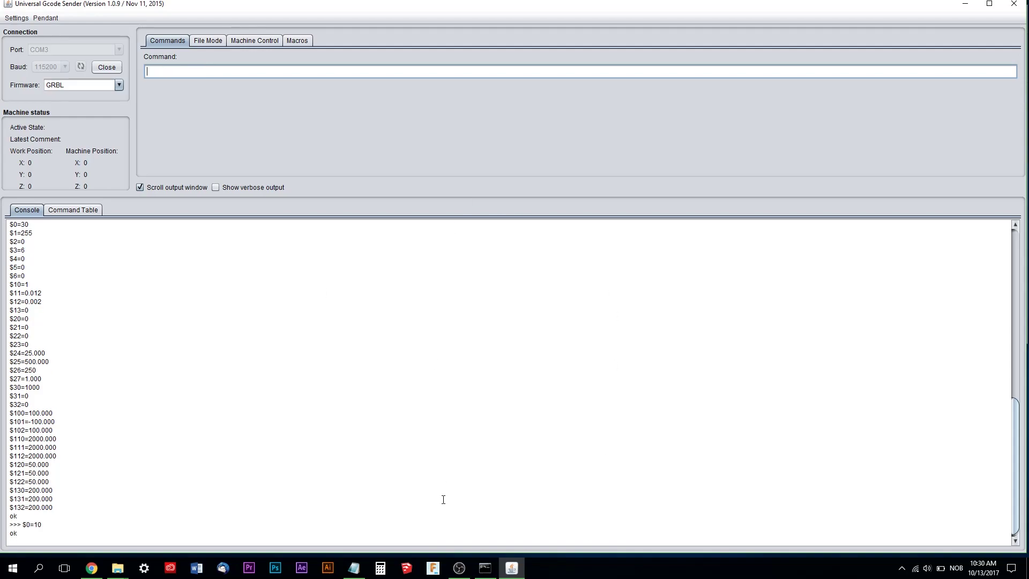
pyautogui.write('$$')
pyautogui.press('Return')
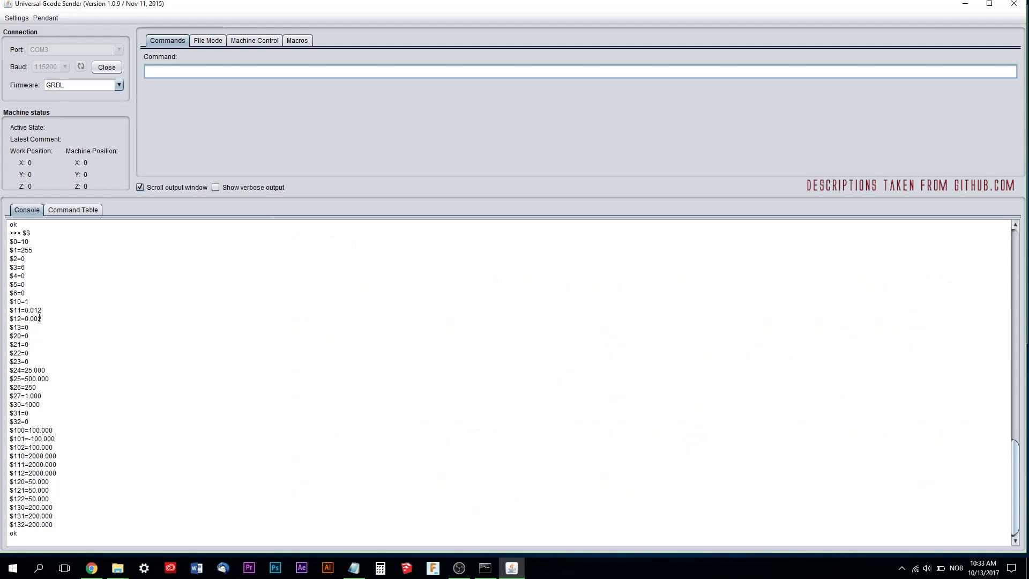
# Examine the $3, $4, $5, $6 and $10 settings in the console by highlighting each line in turn
pyautogui.moveTo(10, 269); pyautogui.dragTo(49, 265)
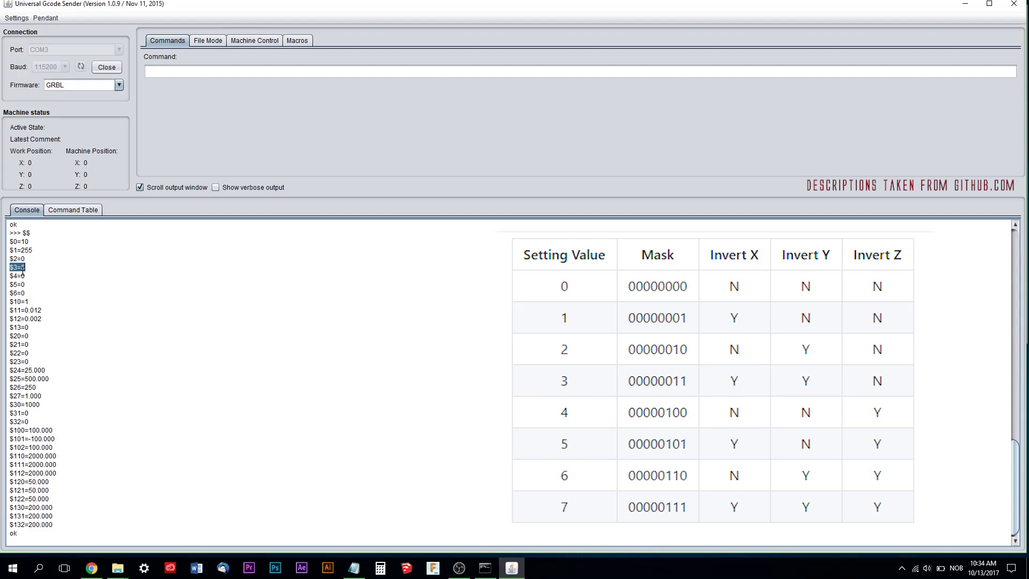
pyautogui.click(26, 268)
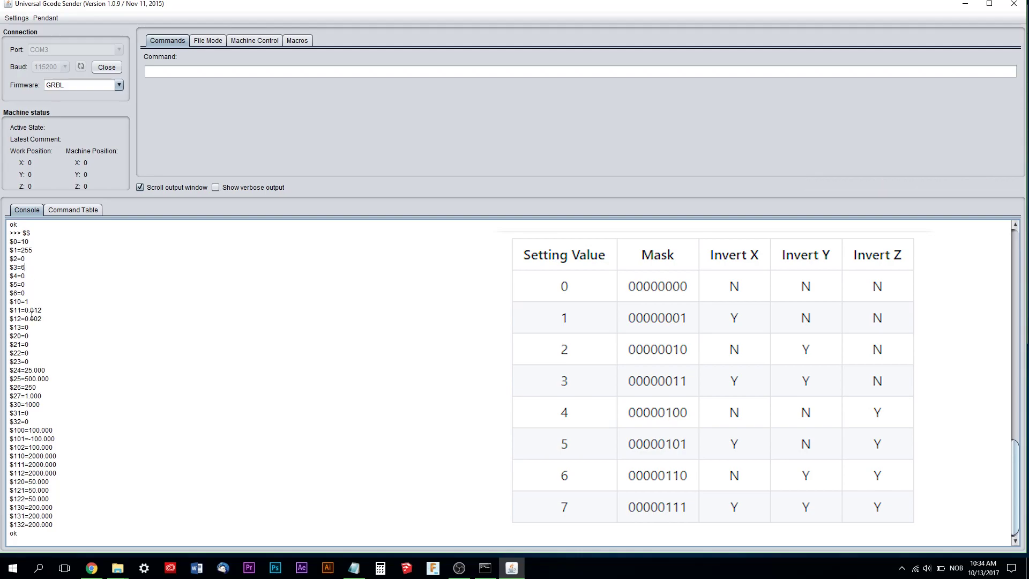
pyautogui.moveTo(10, 275); pyautogui.dragTo(25, 277)
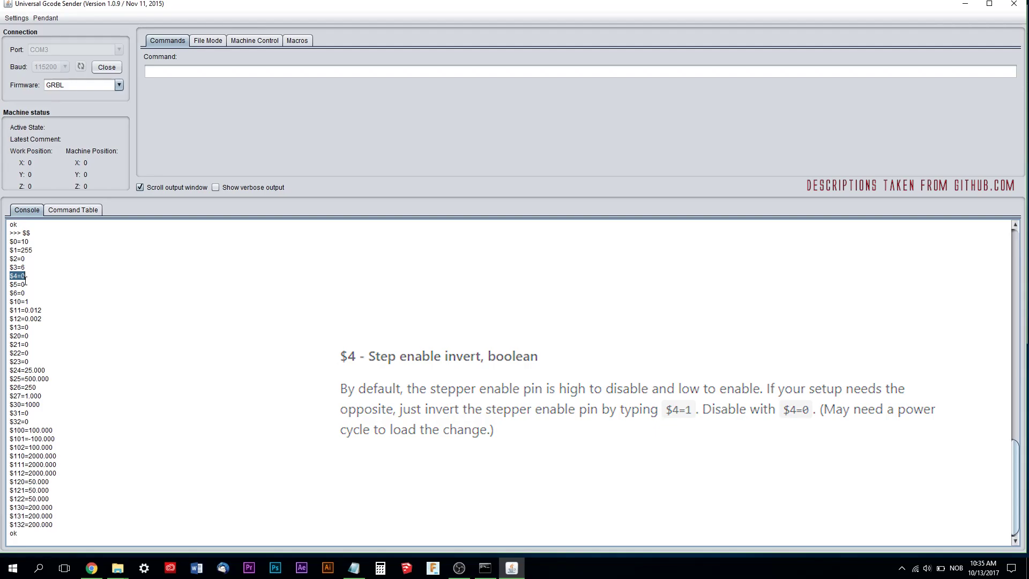
pyautogui.moveTo(6, 284); pyautogui.dragTo(28, 284)
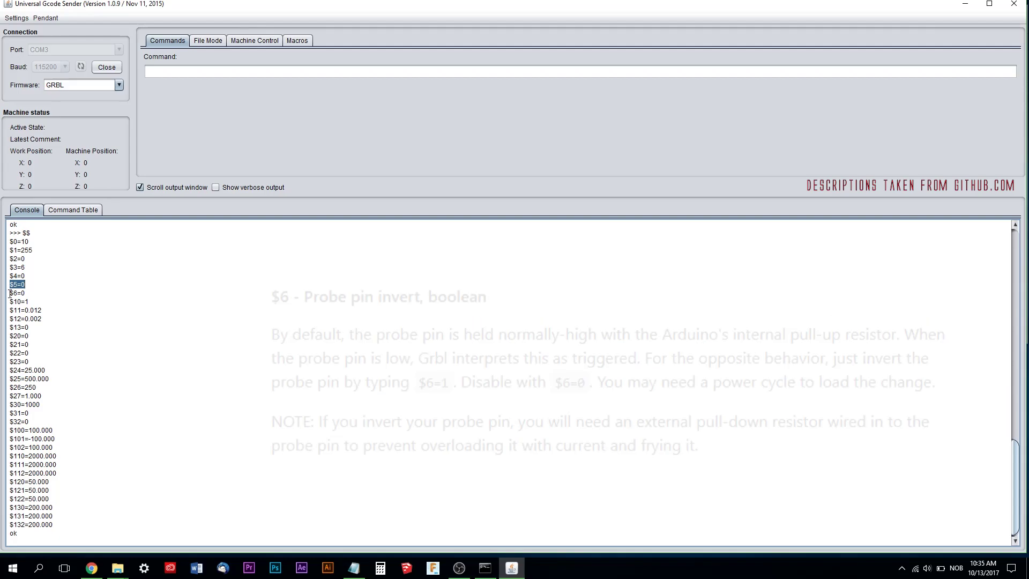
pyautogui.moveTo(9, 294); pyautogui.dragTo(32, 296)
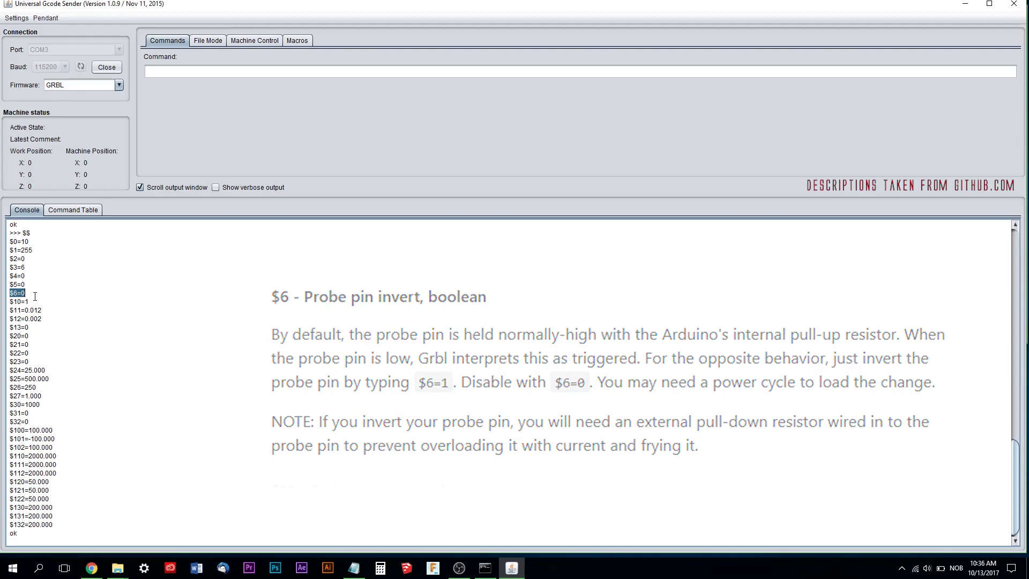
pyautogui.moveTo(9, 302); pyautogui.dragTo(52, 300)
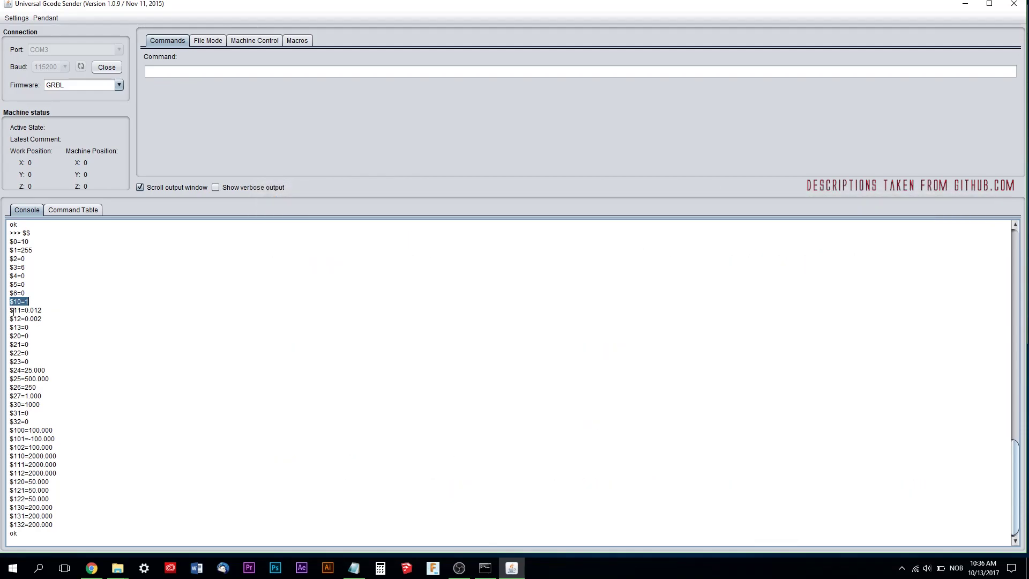
# Examine the $11 junction deviation, $12 arc tolerance and $13 report inches settings by highlighting their lines
pyautogui.moveTo(8, 310); pyautogui.dragTo(110, 312)
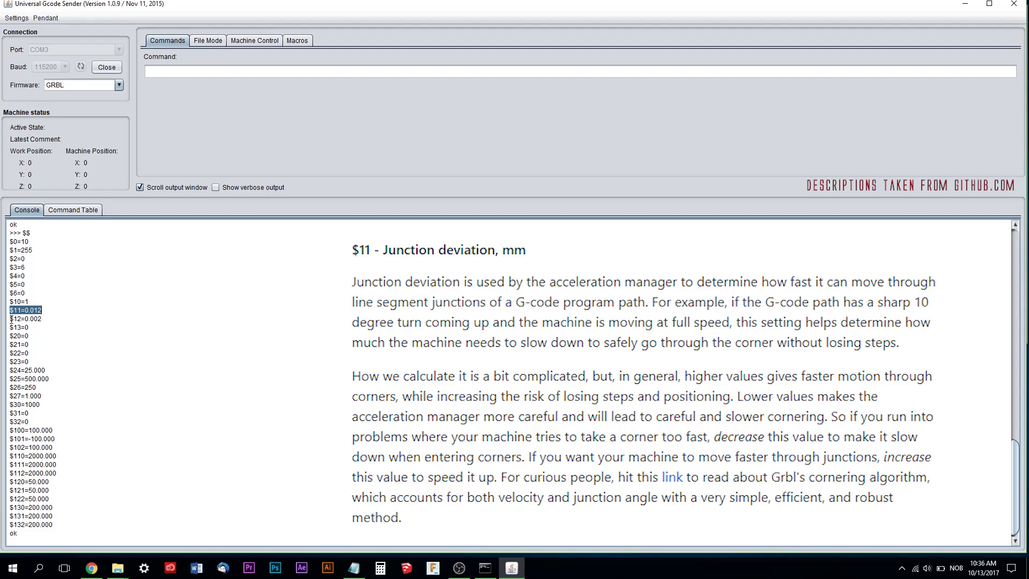
pyautogui.moveTo(10, 319); pyautogui.dragTo(58, 319)
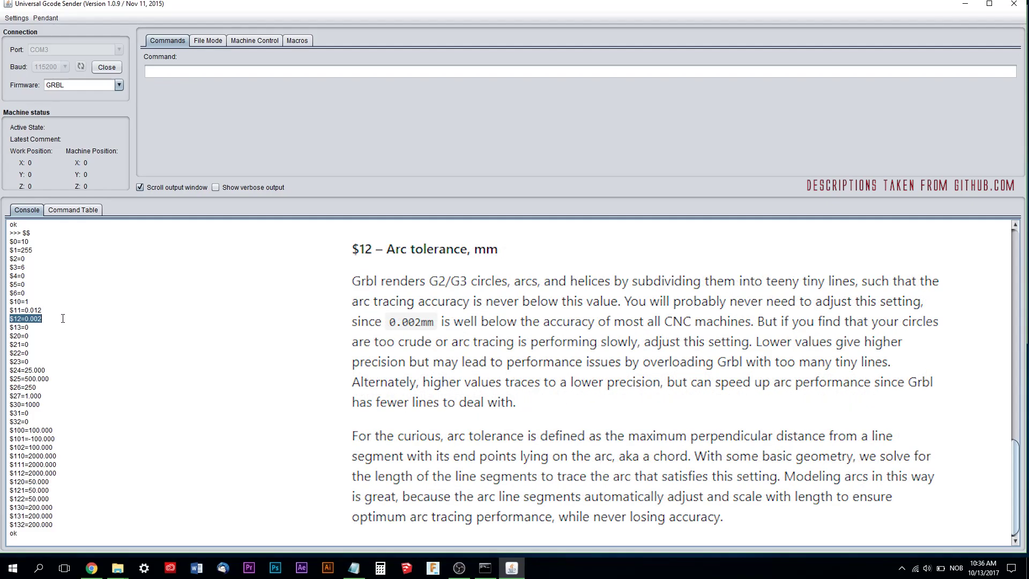
pyautogui.moveTo(9, 309); pyautogui.dragTo(41, 319)
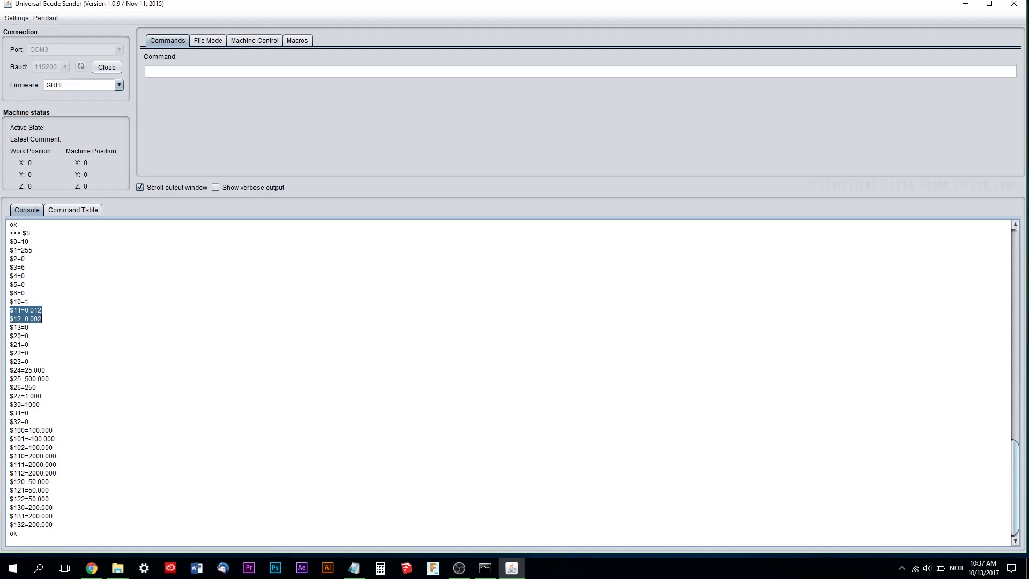
pyautogui.moveTo(10, 326); pyautogui.dragTo(62, 332)
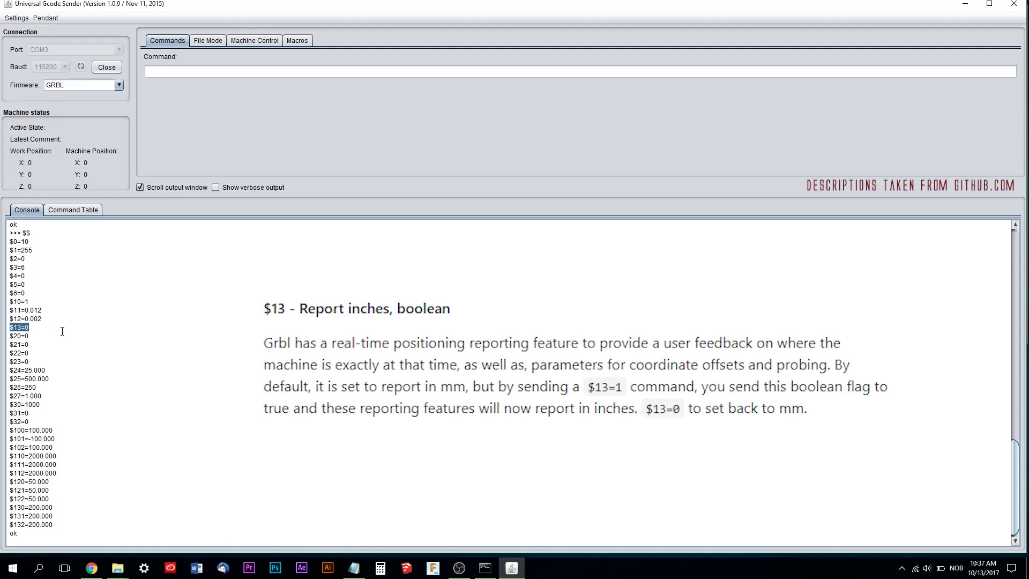
pyautogui.click(33, 326)
pyautogui.moveTo(34, 328); pyautogui.dragTo(9, 327)
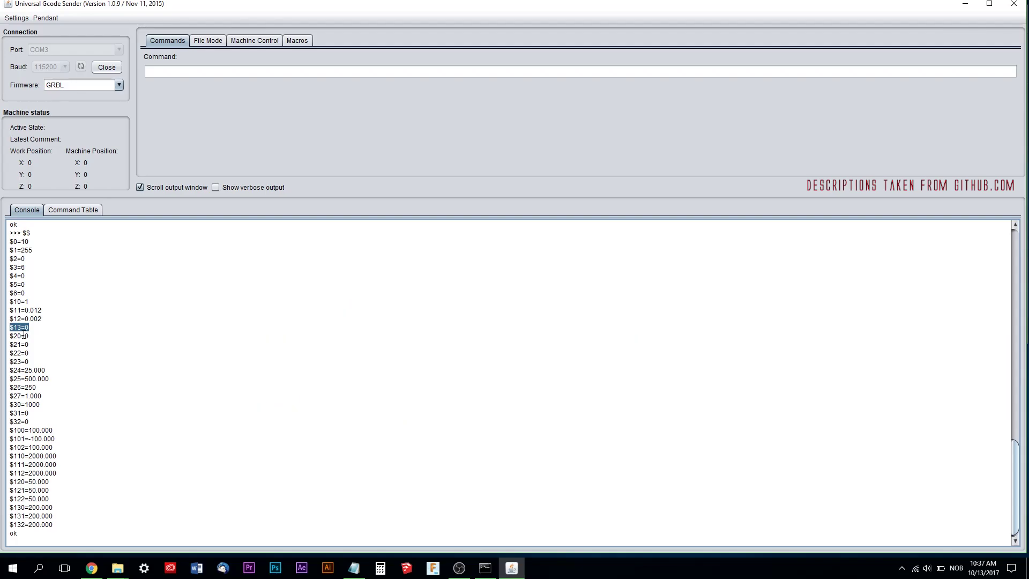
# Examine the limit and homing settings from $20 through $25 by highlighting each line in turn
pyautogui.click(12, 337)
pyautogui.moveTo(9, 336); pyautogui.dragTo(35, 336)
pyautogui.moveTo(9, 344); pyautogui.dragTo(68, 346)
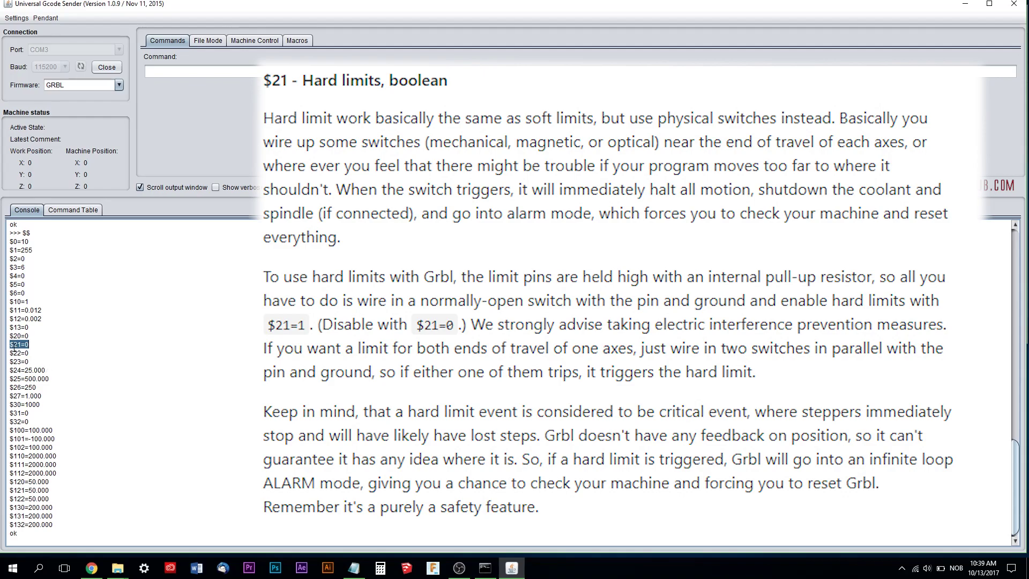
pyautogui.moveTo(9, 353); pyautogui.dragTo(29, 352)
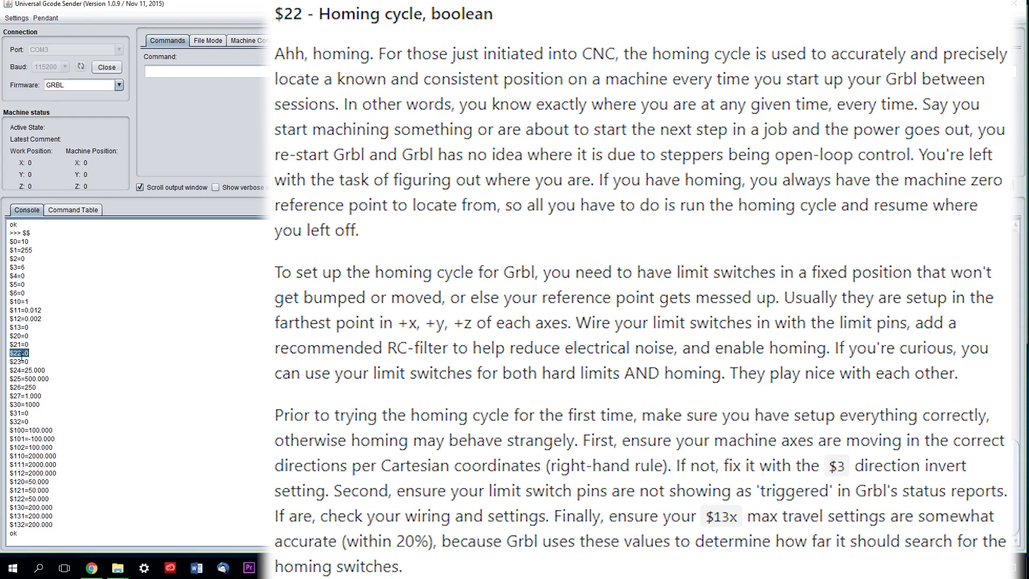
pyautogui.moveTo(9, 361); pyautogui.dragTo(28, 361)
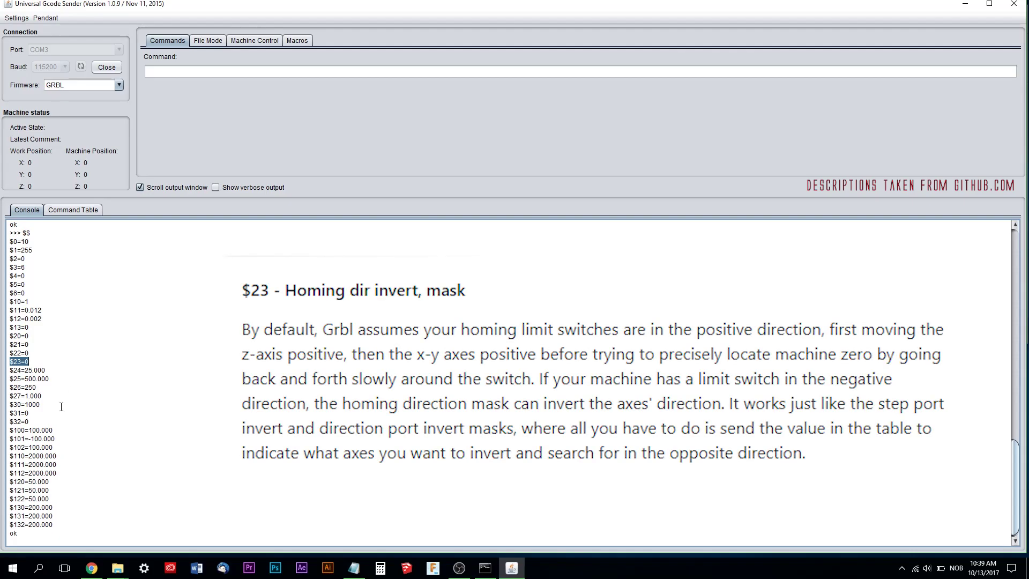
pyautogui.moveTo(10, 370); pyautogui.dragTo(101, 369)
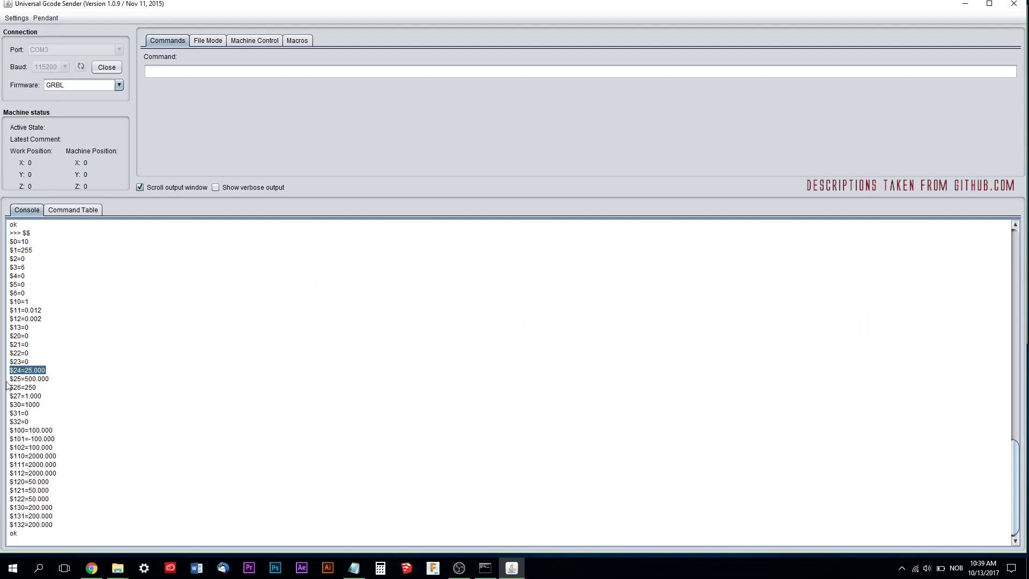
pyautogui.moveTo(11, 379); pyautogui.dragTo(82, 384)
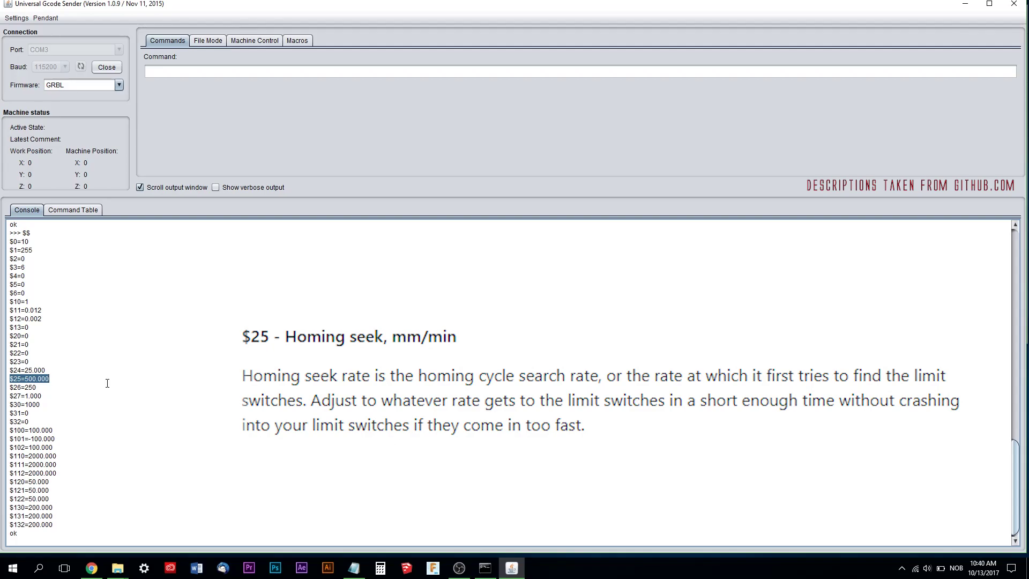
# Examine the $26, $27, $30, $31 and $32 settings and the $100 to $102 steps/mm group by highlighting their lines in the console
pyautogui.moveTo(10, 387); pyautogui.dragTo(86, 389)
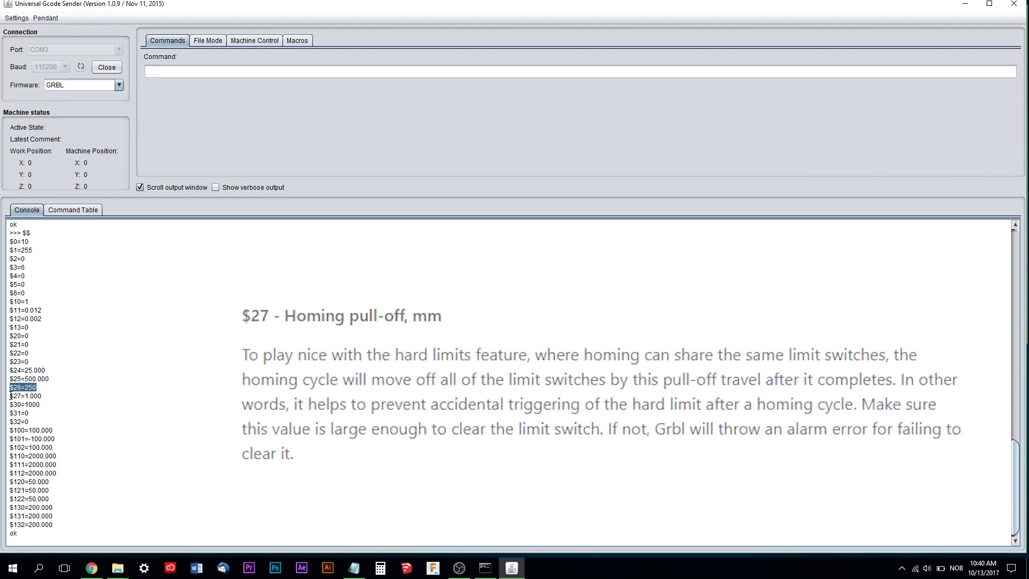
pyautogui.moveTo(11, 396); pyautogui.dragTo(91, 396)
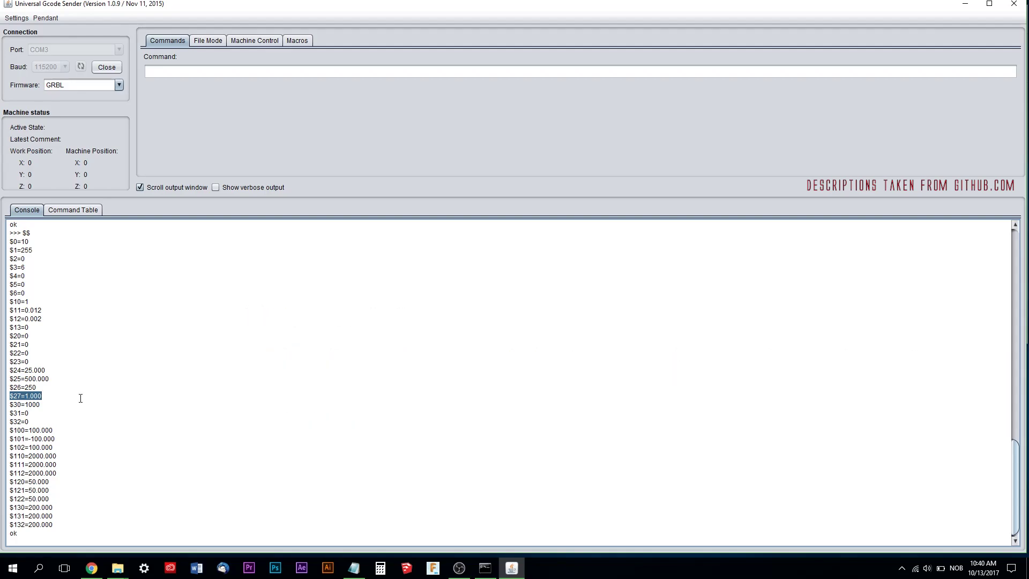
pyautogui.moveTo(8, 405); pyautogui.dragTo(89, 404)
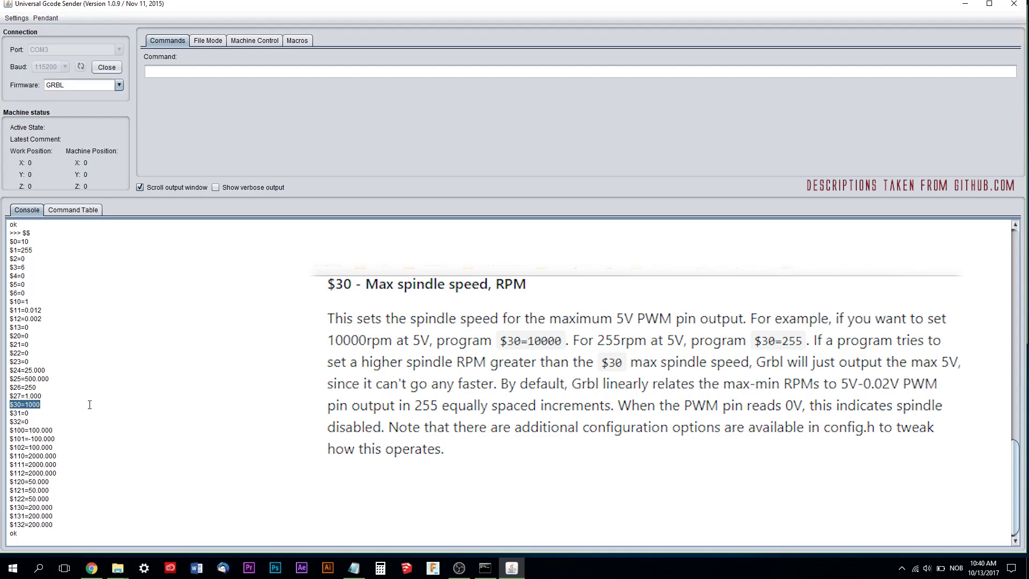
pyautogui.moveTo(8, 413); pyautogui.dragTo(64, 414)
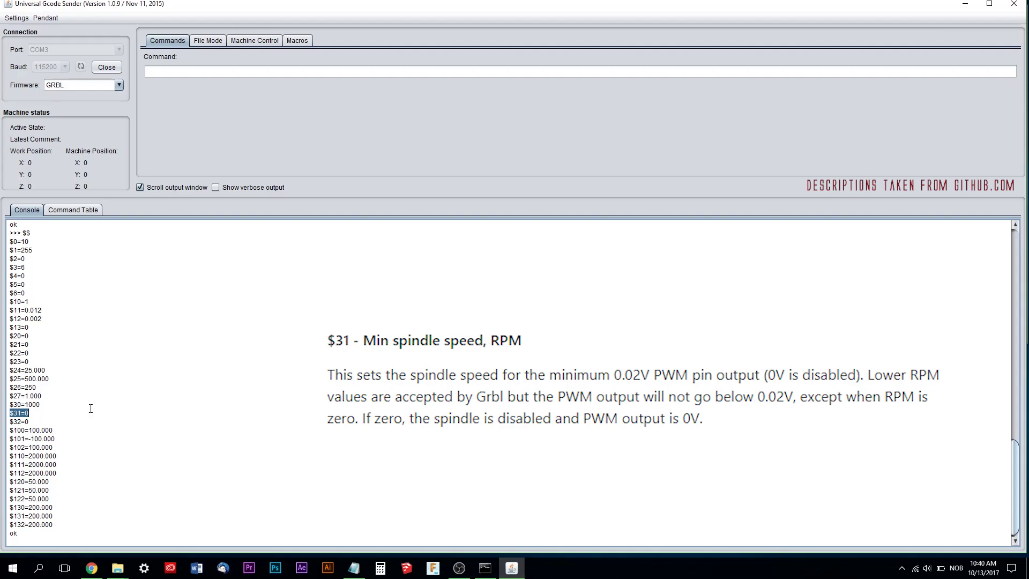
pyautogui.moveTo(6, 422); pyautogui.dragTo(84, 424)
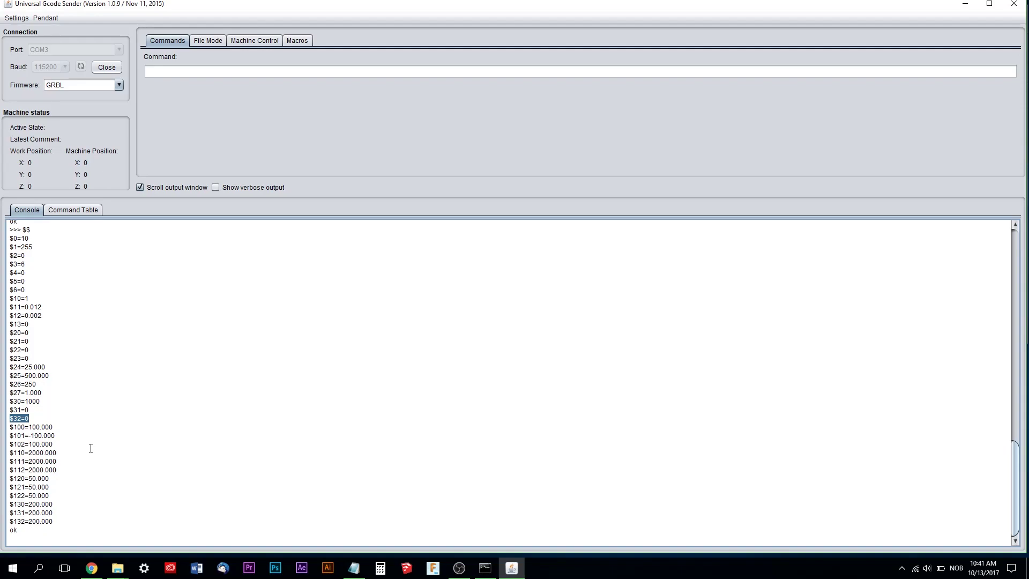
pyautogui.moveTo(12, 427); pyautogui.dragTo(64, 446)
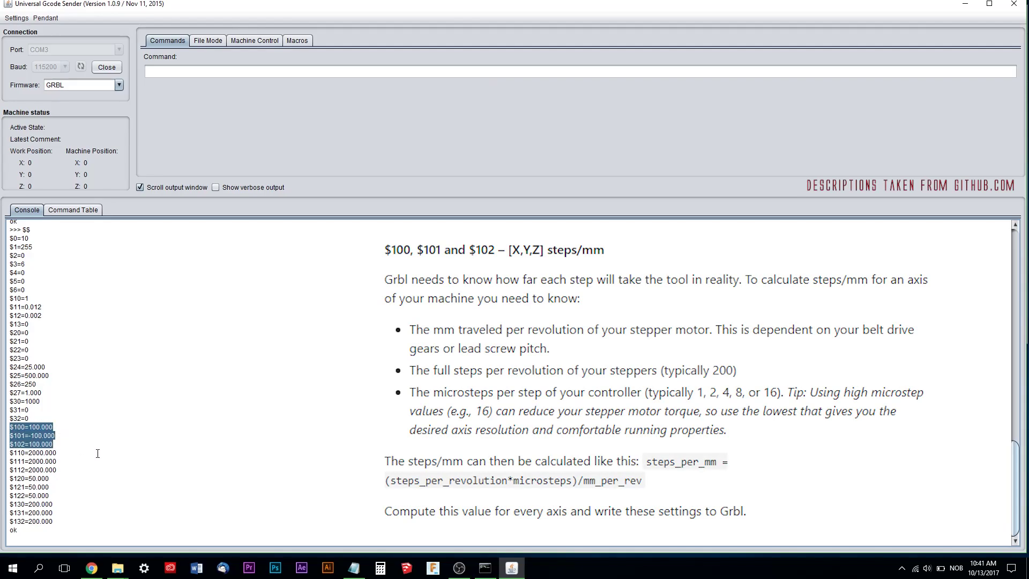